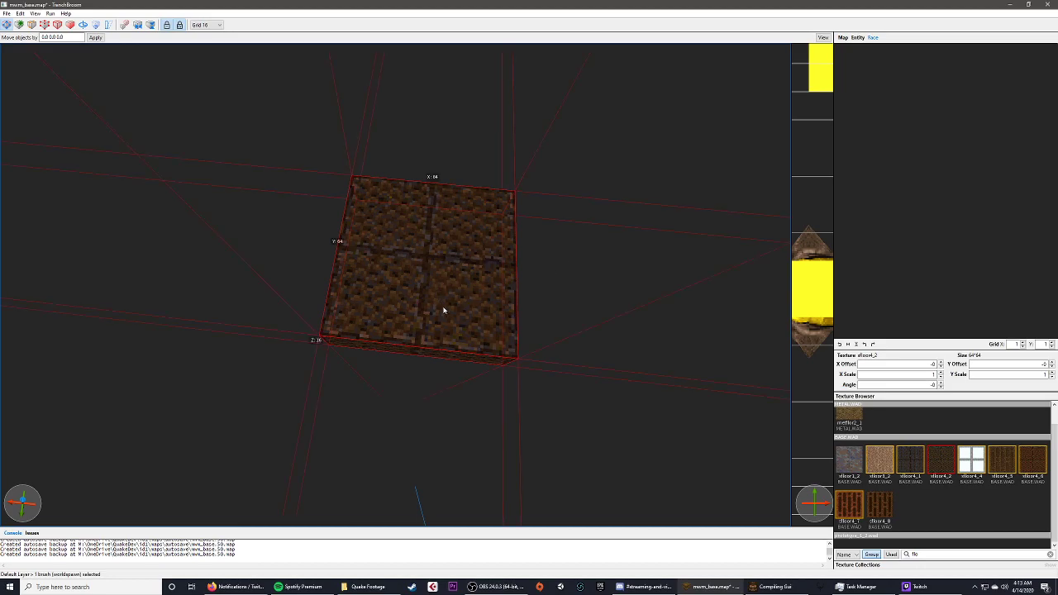
- Extrude new 16-unit-wide border brushes from two adjacent sides of the 64×64 floor brush
right_drag(447, 313, 371, 236)
mouse_move(430, 322)
right_down()
mouse_move(502, 295)
mouse_move(305, 325)
mouse_move(406, 298)
right_up()
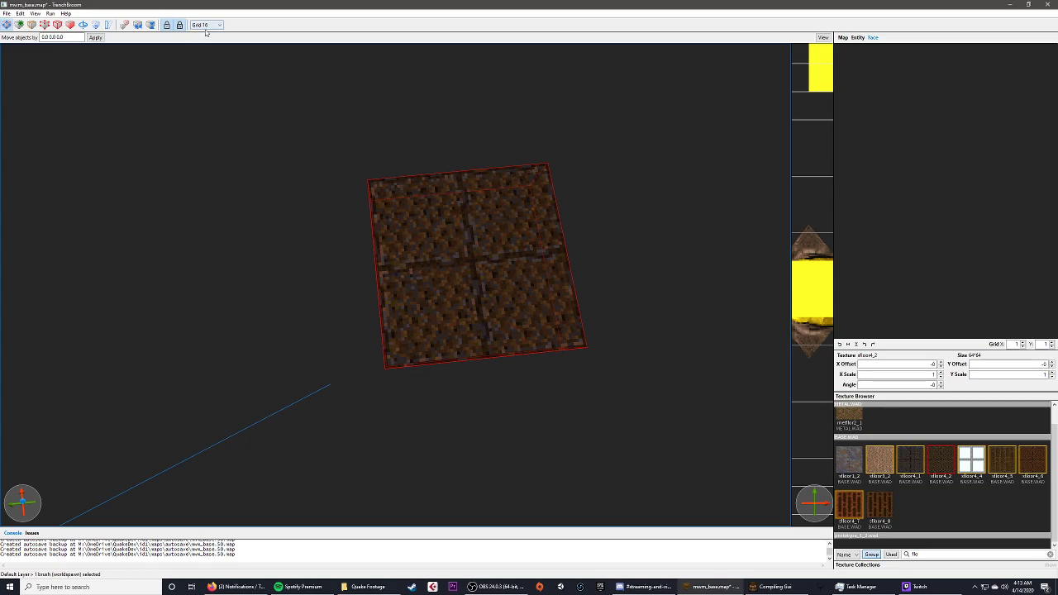
ctrl+shift+drag(268, 278, 193, 280)
mouse_move(193, 281)
right_down()
mouse_move(529, 299)
mouse_move(498, 248)
mouse_move(474, 366)
right_up()
key(Escape)
shift+click(294, 334)
click(417, 314)
mouse_move(537, 376)
right_down()
mouse_move(547, 353)
mouse_move(512, 347)
right_up()
click(404, 293)
mouse_move(404, 293)
right_down()
mouse_move(583, 364)
mouse_move(366, 354)
mouse_move(439, 320)
mouse_move(347, 340)
right_up()
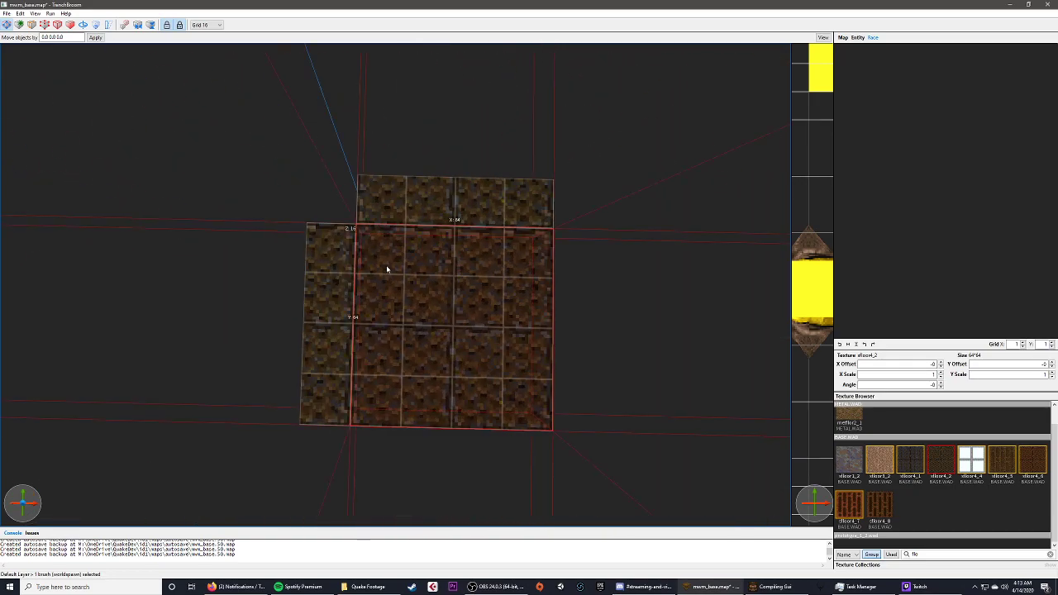
- Clip the floor brush's corner between the two borders diagonally, 16 units along each side
scroll(388, 233, up, 1)
key(c)
click(407, 217)
click(346, 268)
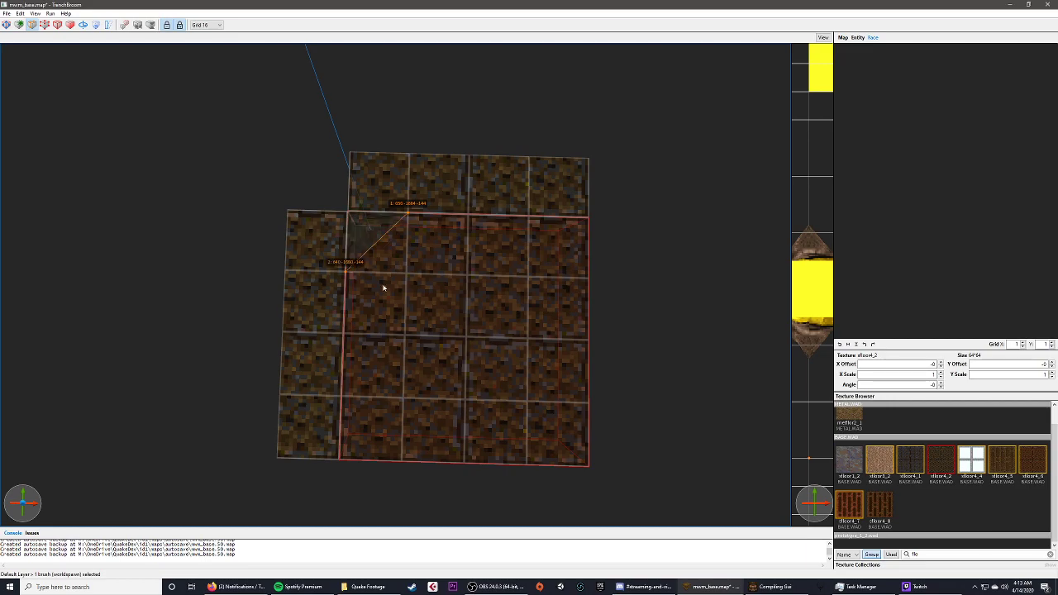
key(Return)
- Shorten both border brushes by 16 units so they end at the floor brush's clipped corner
mouse_move(350, 314)
right_down()
mouse_move(599, 290)
mouse_move(476, 328)
mouse_move(484, 373)
right_up()
key(Escape)
key(Escape)
click(466, 371)
scroll(489, 407, up, 2)
mouse_move(550, 420)
right_down()
mouse_move(375, 411)
mouse_move(406, 358)
mouse_move(200, 337)
mouse_move(349, 330)
mouse_move(337, 316)
right_up()
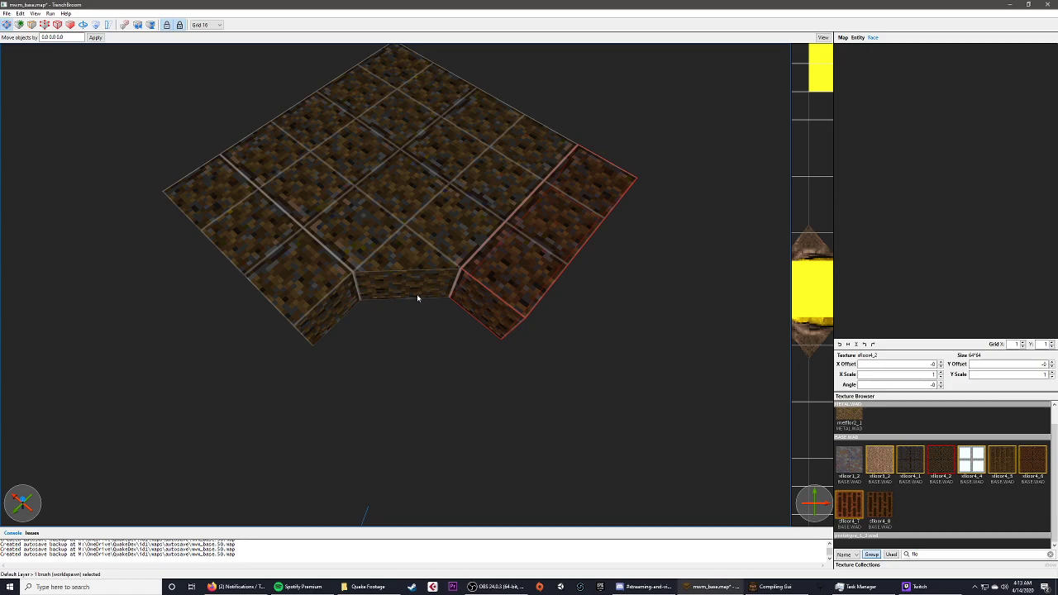
mouse_move(463, 319)
right_down()
mouse_move(464, 406)
mouse_move(479, 366)
mouse_move(498, 378)
mouse_move(391, 377)
right_up()
click(496, 376)
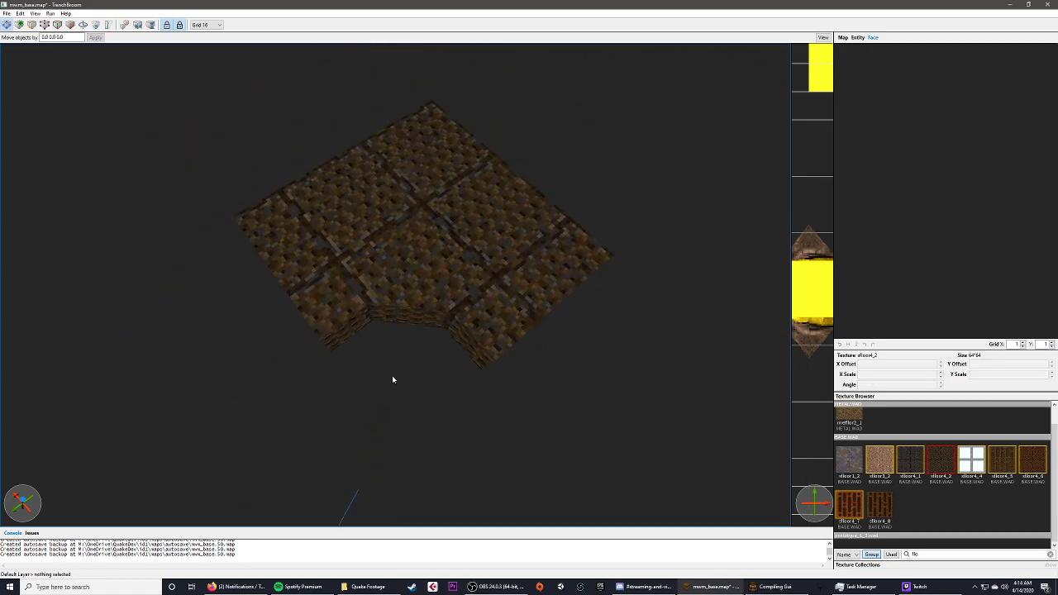
- Convex-merge the facing end faces of the two border brushes into a brush that fills the corner
shift+click(347, 334)
ctrl+shift+click(469, 351)
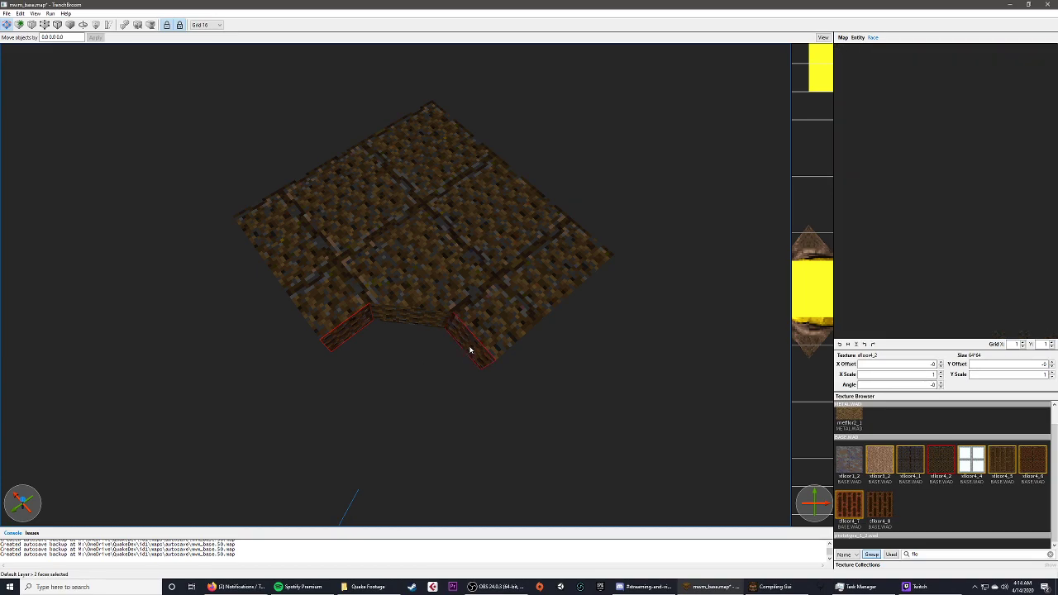
mouse_move(564, 405)
right_down()
mouse_move(380, 396)
mouse_move(404, 427)
mouse_move(420, 419)
mouse_move(369, 389)
mouse_move(281, 373)
right_up()
key(ctrl+j)
key(Escape)
- Examine how the merged corner brush joins the two border brushes and the floor brush
mouse_move(447, 286)
right_down()
mouse_move(350, 311)
mouse_move(355, 347)
mouse_move(336, 371)
mouse_move(373, 350)
right_up()
click(372, 348)
click(391, 270)
click(491, 213)
scroll(402, 265, up, 3)
click(406, 295)
ctrl+click(368, 366)
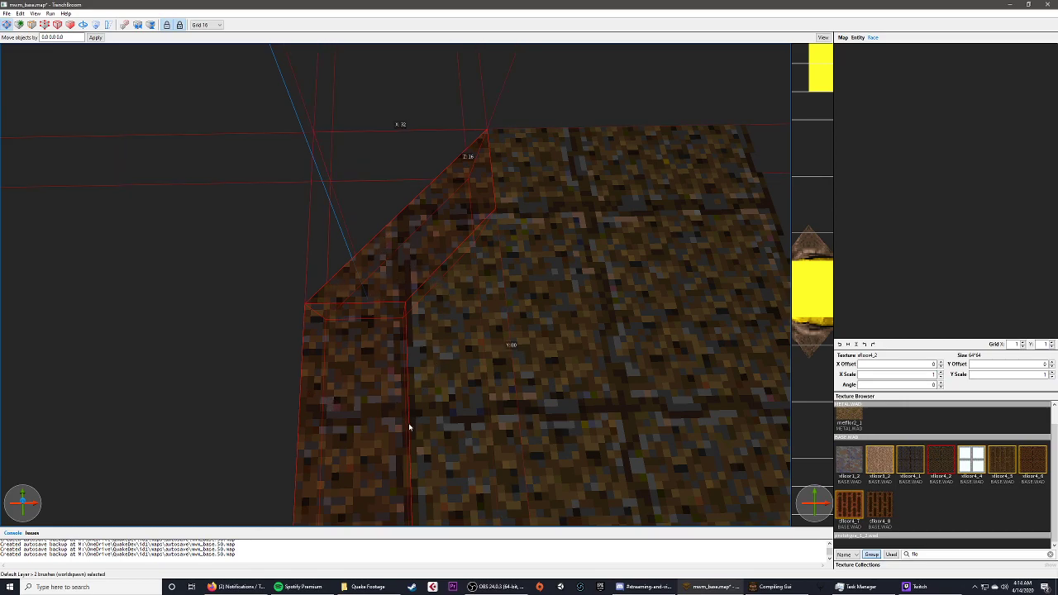
scroll(330, 415, down, 4)
alt+right_drag(347, 410, 418, 387)
scroll(440, 312, up, 2)
alt+right_drag(371, 309, 567, 323)
- Delete the corner brush between the two borders
scroll(436, 335, down, 3)
alt+right_drag(436, 335, 527, 329)
click(526, 329)
click(381, 323)
key(Delete)
- Set the grid to 8 and move the first border brush's outer end edge 8 units outward to miter it
mouse_move(331, 335)
alt+right_down()
mouse_move(320, 345)
mouse_move(501, 389)
mouse_move(343, 373)
alt+right_up()
scroll(384, 354, up, 3)
click(358, 352)
key(t)
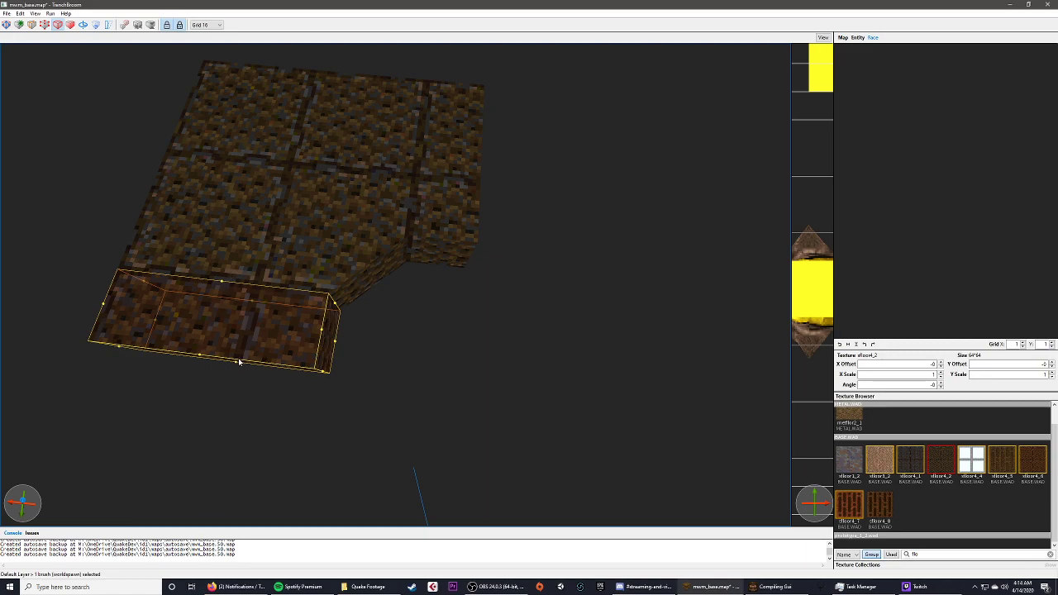
right_drag(366, 308, 360, 317)
key(4)
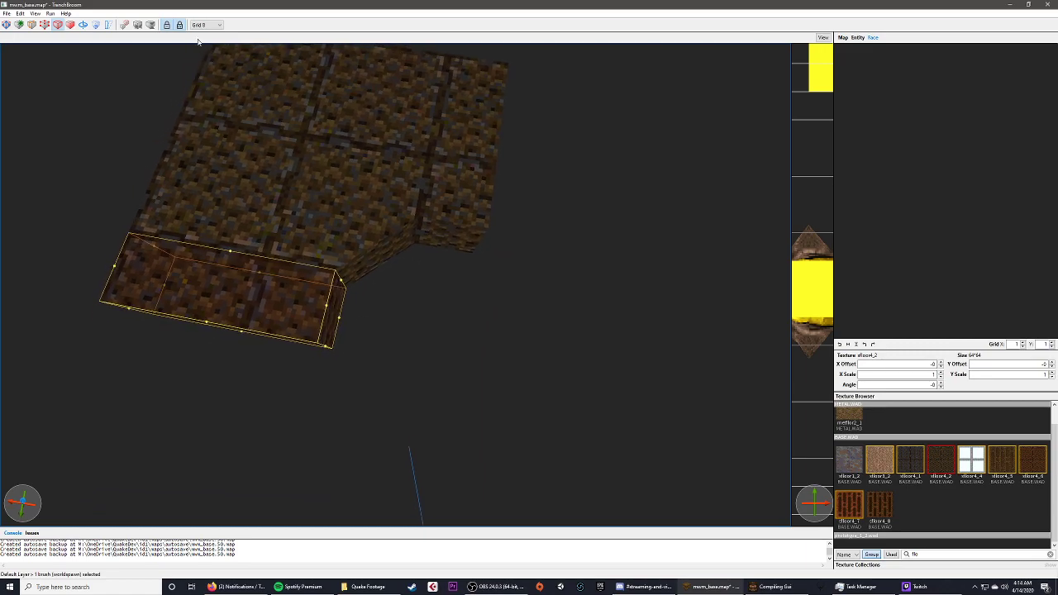
mouse_move(463, 373)
right_down()
mouse_move(475, 356)
mouse_move(374, 341)
right_up()
key(Right)
key(Right)
- Miter the second border brush by moving its outer end edge 8 units toward the open corner
click(355, 370)
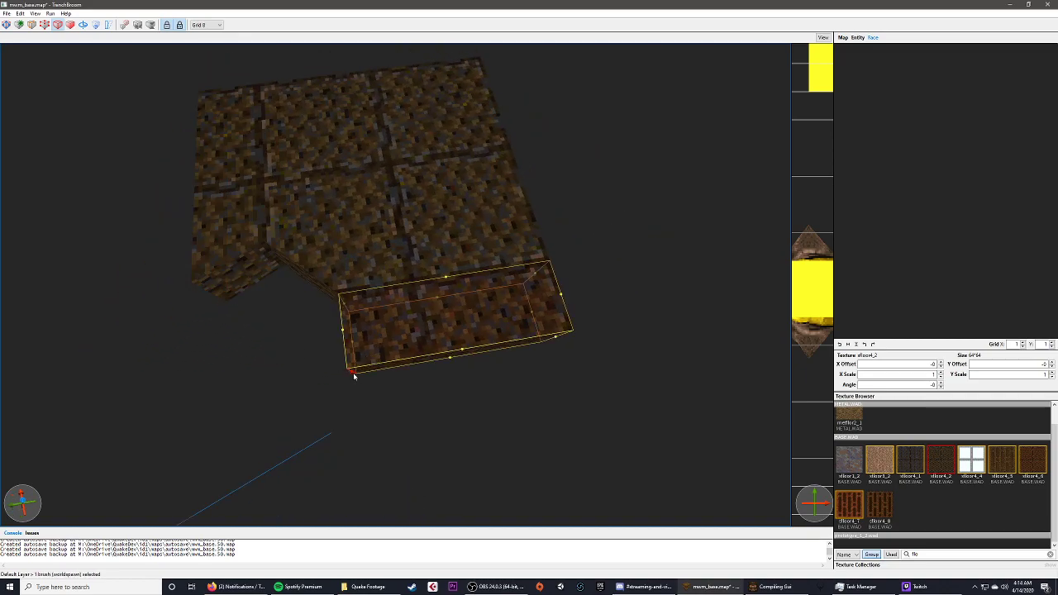
right_drag(262, 410, 328, 392)
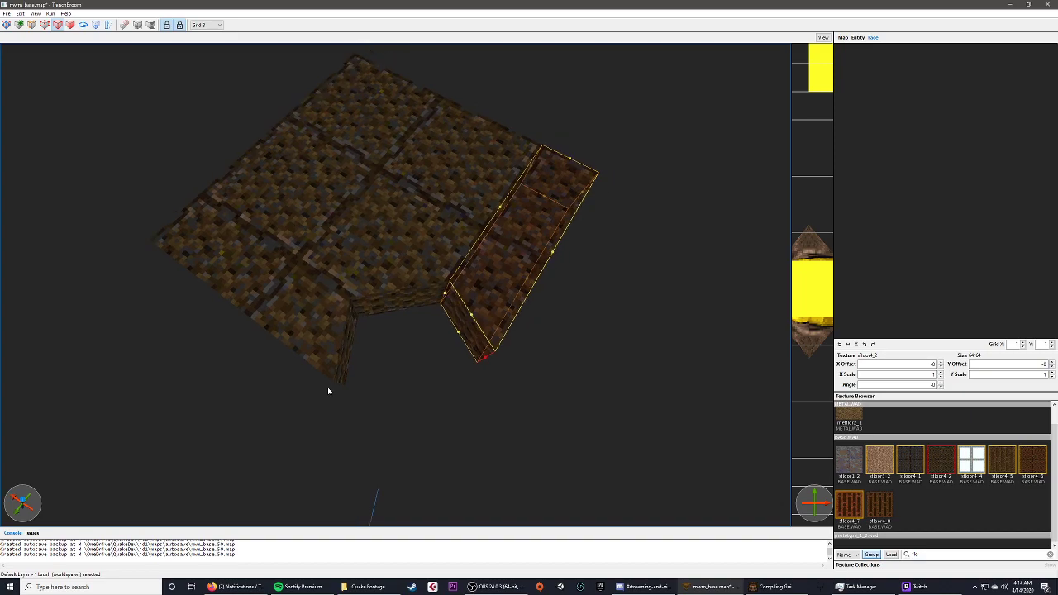
key(Escape)
key(Escape)
- Convex-merge the two mitered end faces into a new brush filling the corner
alt+right_drag(424, 379, 305, 368)
shift+click(273, 284)
mouse_move(286, 331)
alt+right_down()
mouse_move(490, 299)
mouse_move(411, 326)
mouse_move(209, 331)
alt+right_up()
key(ctrl+z)
key(ctrl+z)
key(Escape)
click(321, 283)
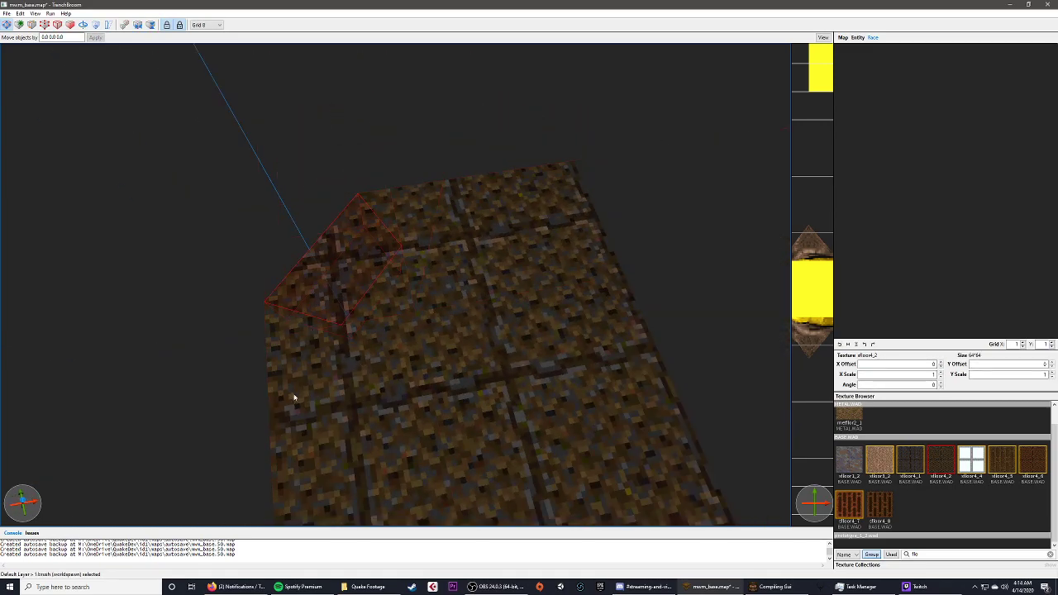
- Examine the new corner brush and its mitered joints with the neighbouring border brushes
shift+click(399, 240)
middle_drag(364, 294, 458, 286)
click(458, 286)
click(518, 236)
click(448, 428)
click(494, 269)
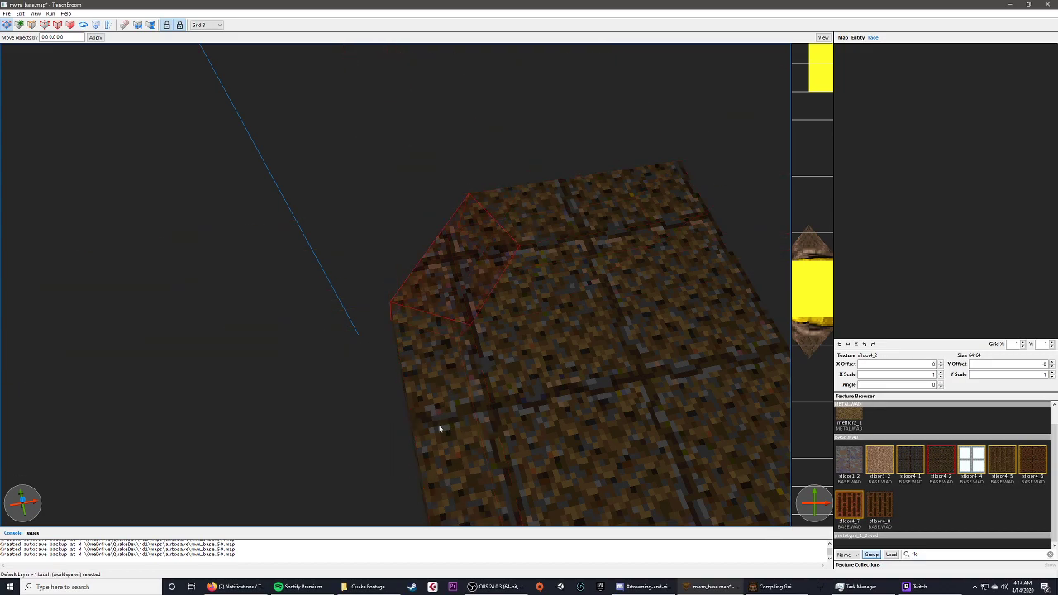
click(532, 224)
- Clear the texture filter and apply the tech04_8 texture to one border brush
mouse_move(313, 466)
alt+right_down()
mouse_move(342, 432)
mouse_move(455, 391)
alt+right_up()
click(455, 391)
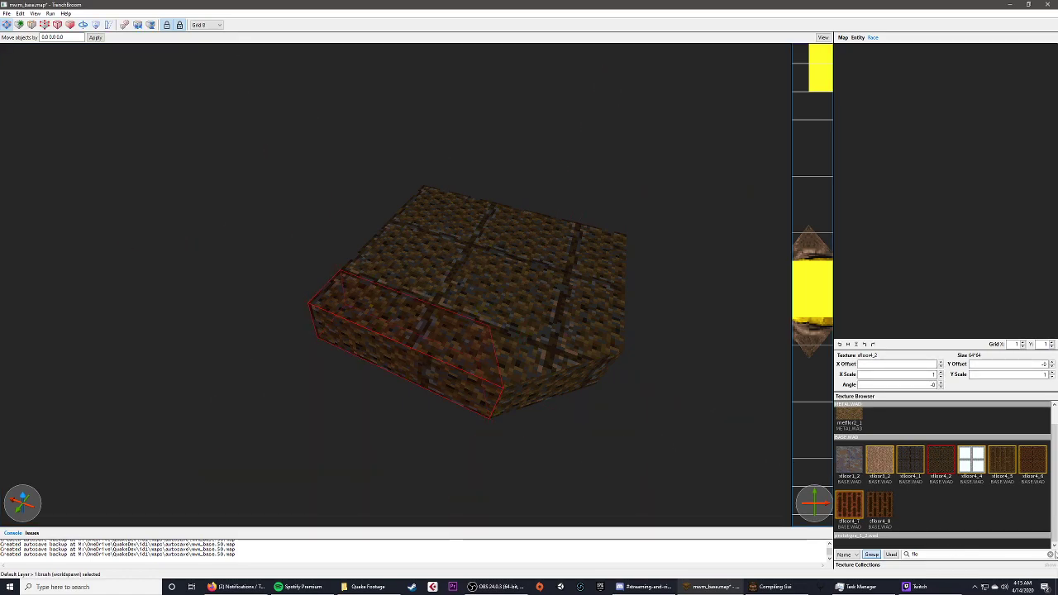
click(1050, 554)
scroll(949, 479, down, 10)
scroll(950, 483, down, 15)
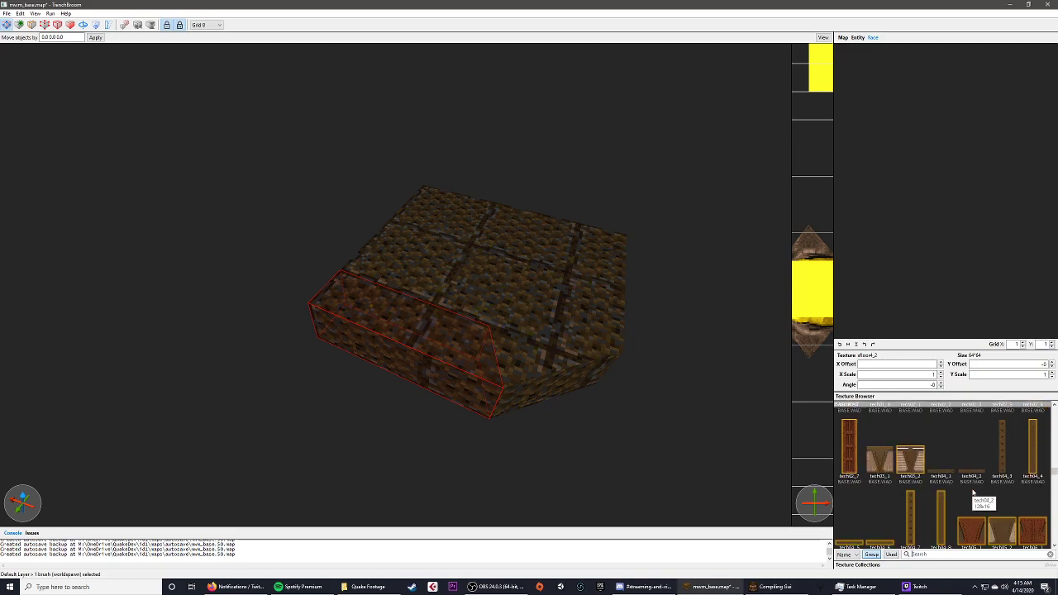
click(938, 519)
- Reset the texture alignment on the border brush's faces and rotate the texture 90 degrees
alt+right_drag(658, 482, 785, 429)
click(838, 345)
click(873, 345)
click(401, 393)
mouse_move(429, 347)
right_down()
mouse_move(401, 392)
mouse_move(405, 353)
right_up()
scroll(402, 392, up, 3)
scroll(413, 350, down, 3)
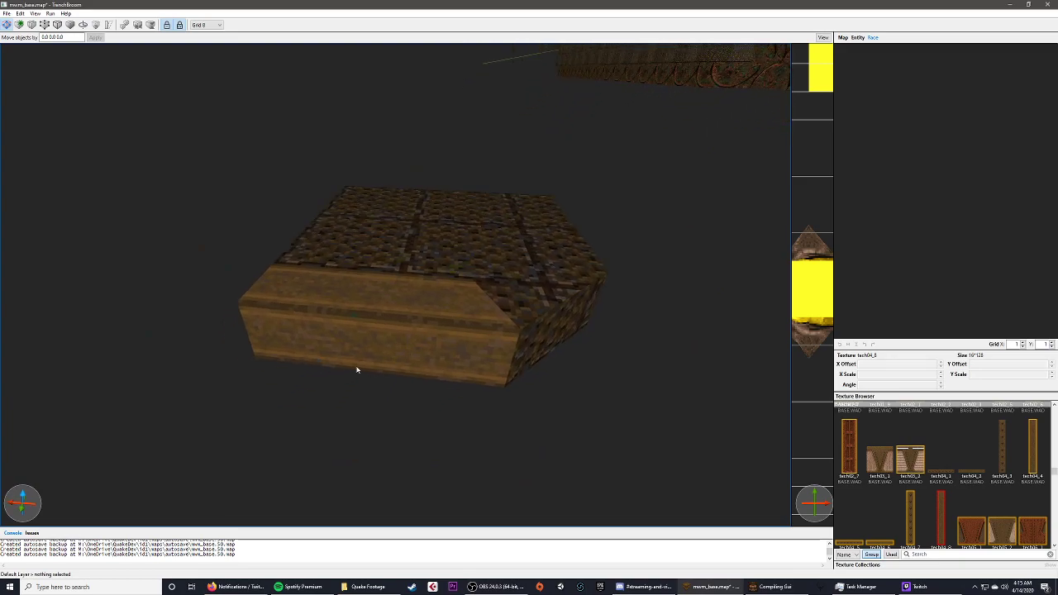
- Transfer the aligned tech04_8 texture from the border brush to the corner brush's side and top faces
shift+click(394, 350)
alt+right_drag(527, 398, 444, 396)
alt+click(440, 397)
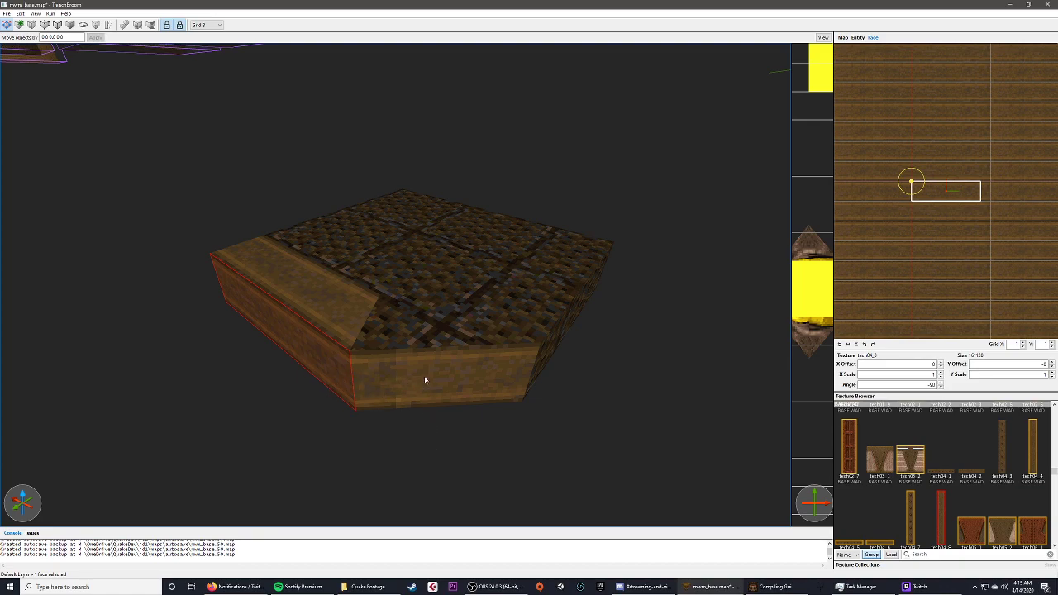
alt+right_drag(413, 381, 326, 391)
shift+click(326, 391)
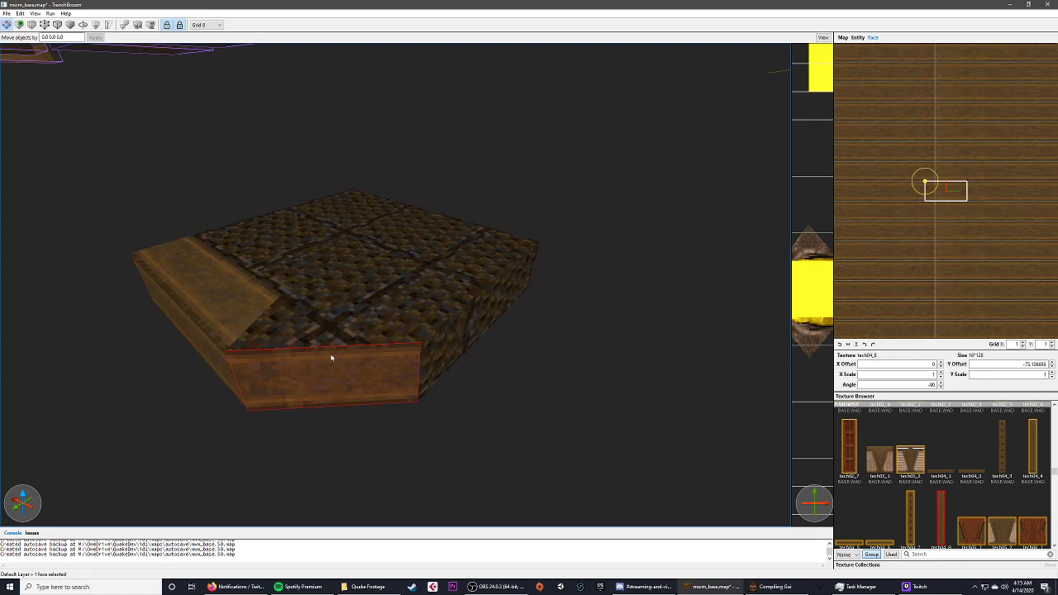
alt+click(335, 327)
mouse_move(444, 404)
alt+right_down()
mouse_move(404, 396)
mouse_move(468, 394)
alt+right_up()
alt+right_drag(368, 409, 376, 400)
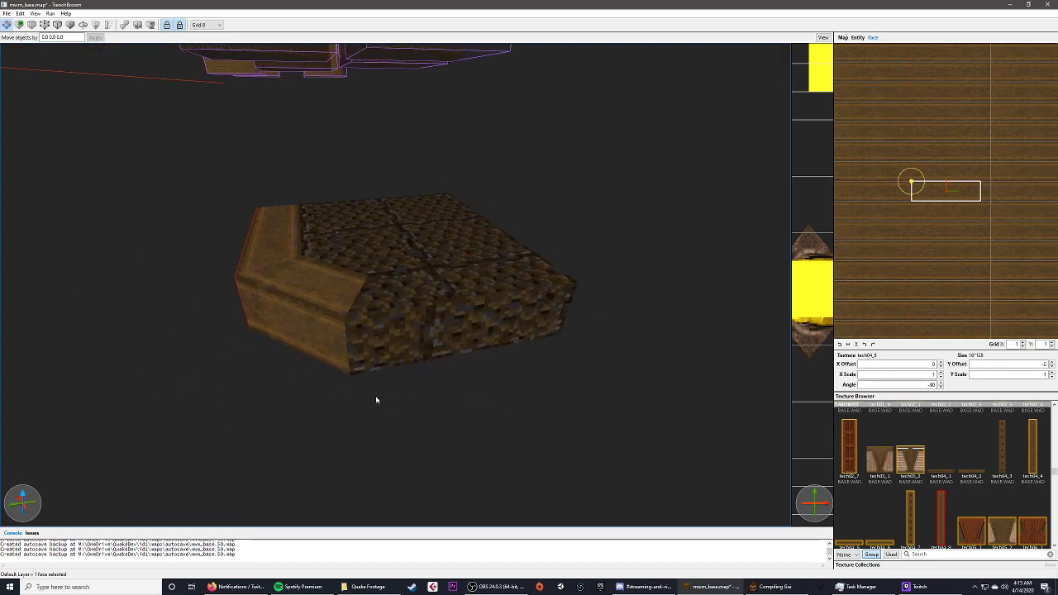
- Carry the aligned tech04_8 texture over to the second border brush's side and top faces
alt+click(396, 352)
shift+click(413, 339)
alt+click(417, 298)
- Examine the texture seams between the top faces of the corner brush and the borders
mouse_move(434, 369)
alt+right_down()
mouse_move(436, 388)
mouse_move(470, 373)
mouse_move(462, 418)
mouse_move(454, 412)
mouse_move(372, 519)
mouse_move(470, 503)
mouse_move(369, 381)
mouse_move(380, 475)
mouse_move(414, 454)
mouse_move(331, 444)
alt+right_up()
alt+scroll(413, 466, up, 3)
alt+scroll(421, 439, up, 2)
alt+scroll(380, 462, down, 3)
scroll(410, 369, up, 3)
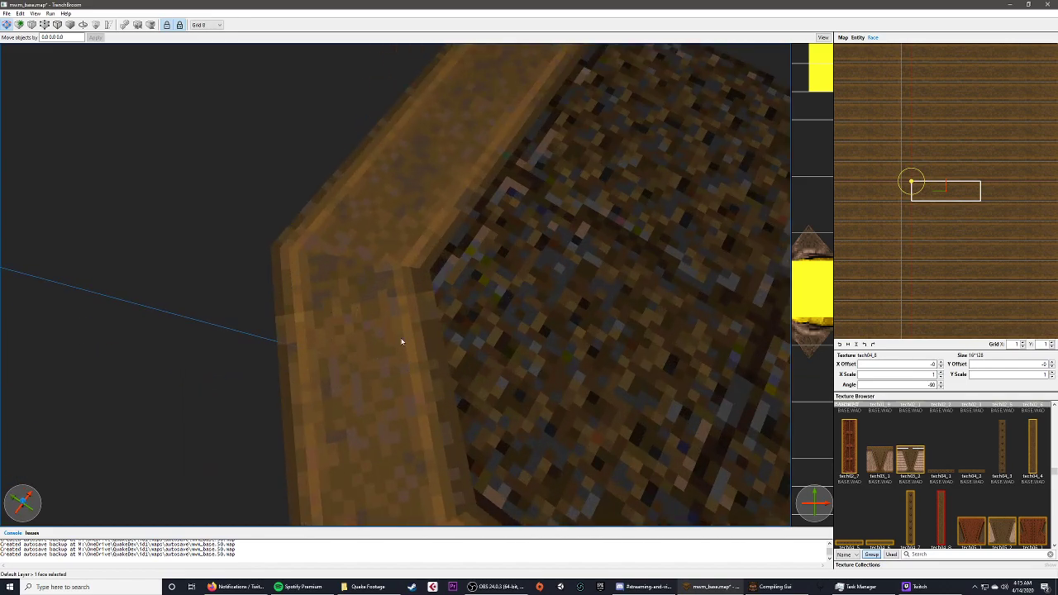
alt+scroll(438, 367, down, 3)
mouse_move(342, 381)
alt+right_down()
mouse_move(536, 352)
mouse_move(339, 378)
alt+right_up()
- Select the corner brush's top face and place its UV origin on the face's outer vertex
shift+click(339, 379)
scroll(931, 238, up, 13)
right_drag(963, 219, 966, 290)
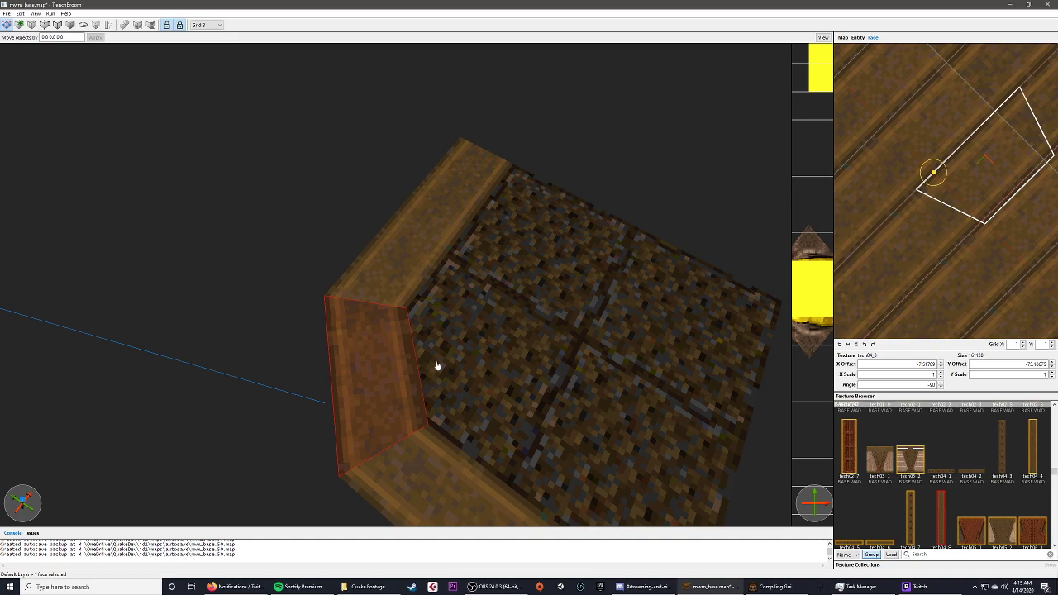
right_drag(909, 246, 887, 265)
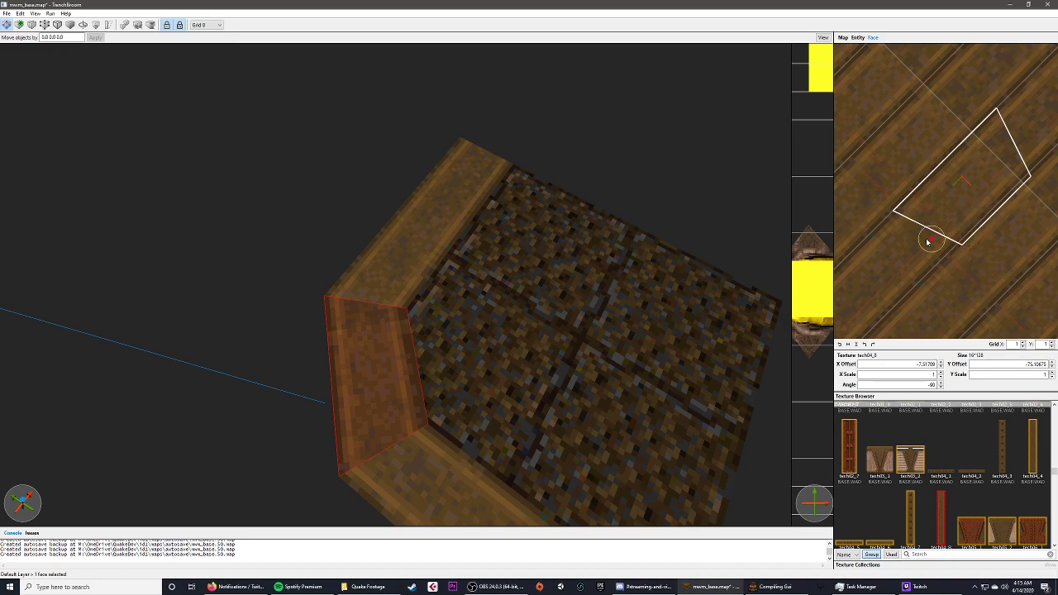
drag(894, 212, 894, 211)
- Nudge the texture on the corner brush's top face to line its bands up with the adjoining border
mouse_move(330, 297)
right_down()
mouse_move(278, 317)
mouse_move(284, 283)
right_up()
scroll(358, 278, up, 4)
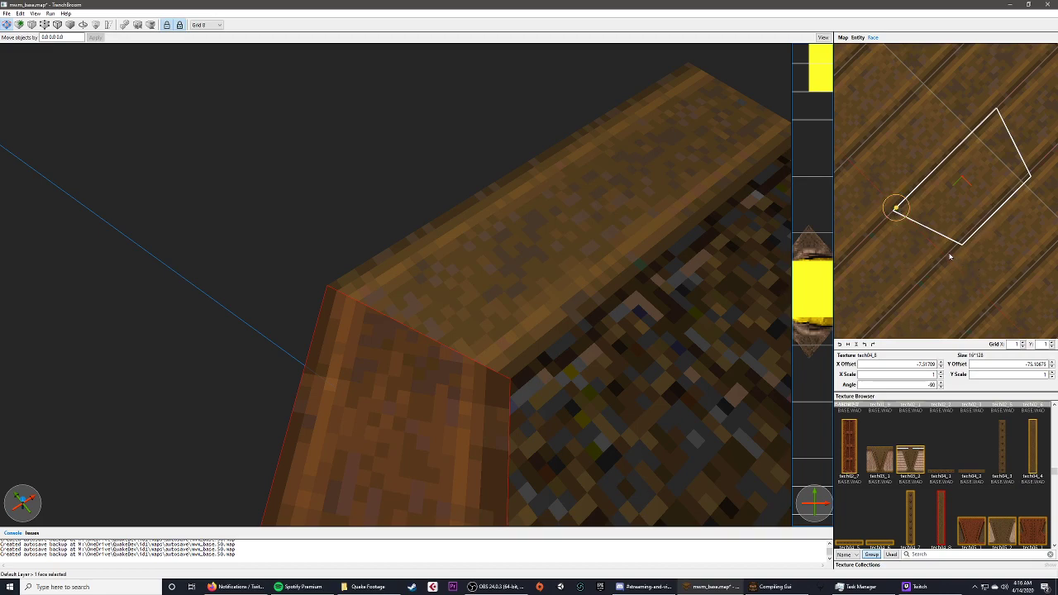
drag(949, 256, 952, 257)
mouse_move(466, 345)
alt+right_down()
mouse_move(488, 328)
mouse_move(507, 335)
alt+right_up()
scroll(506, 335, down, 4)
key(Escape)
- Inspect the texture alignment on the top and side faces of the trim around the corner
mouse_move(381, 337)
alt+right_down()
mouse_move(559, 346)
mouse_move(552, 327)
mouse_move(499, 344)
mouse_move(513, 338)
mouse_move(387, 331)
mouse_move(573, 300)
mouse_move(463, 306)
alt+right_up()
scroll(560, 346, down, 4)
scroll(553, 326, up, 2)
scroll(498, 344, up, 2)
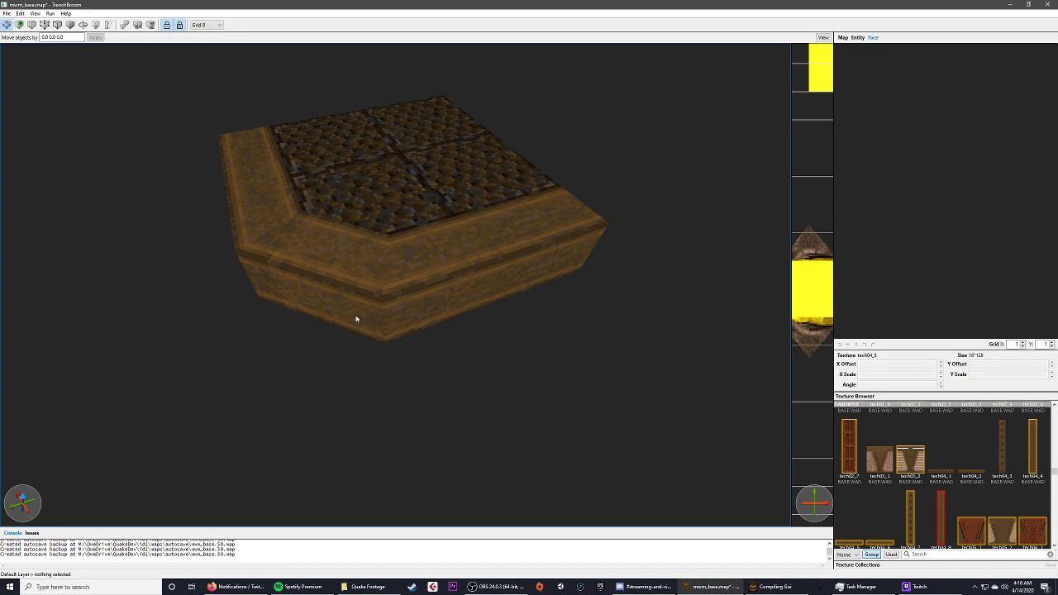
shift+click(357, 316)
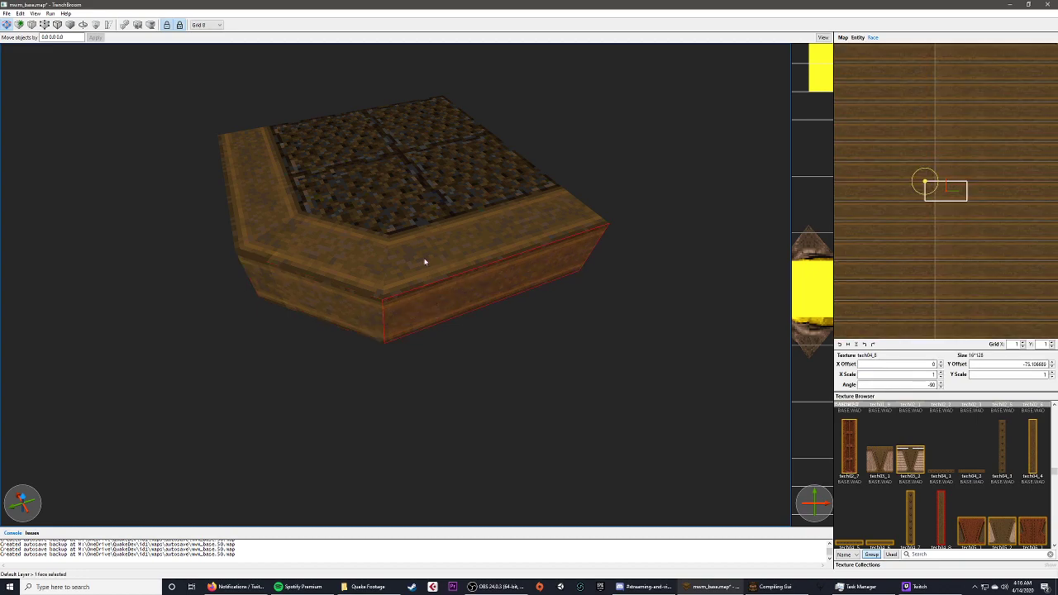
key(Escape)
alt+right_drag(418, 335, 498, 338)
scroll(521, 376, up, 3)
scroll(521, 376, down, 3)
mouse_move(467, 380)
alt+right_down()
mouse_move(401, 386)
mouse_move(371, 376)
alt+right_up()
mouse_move(374, 334)
alt+right_down()
mouse_move(427, 313)
mouse_move(382, 330)
mouse_move(433, 360)
alt+right_up()
- With the grid at 16, place a horizontally flipped duplicate of all four brushes flush against the original's straight open side
mouse_move(490, 248)
ctrl+mouse_down()
mouse_move(416, 278)
mouse_move(404, 302)
ctrl+mouse_up()
middle_drag(418, 381, 473, 380)
key(plus)
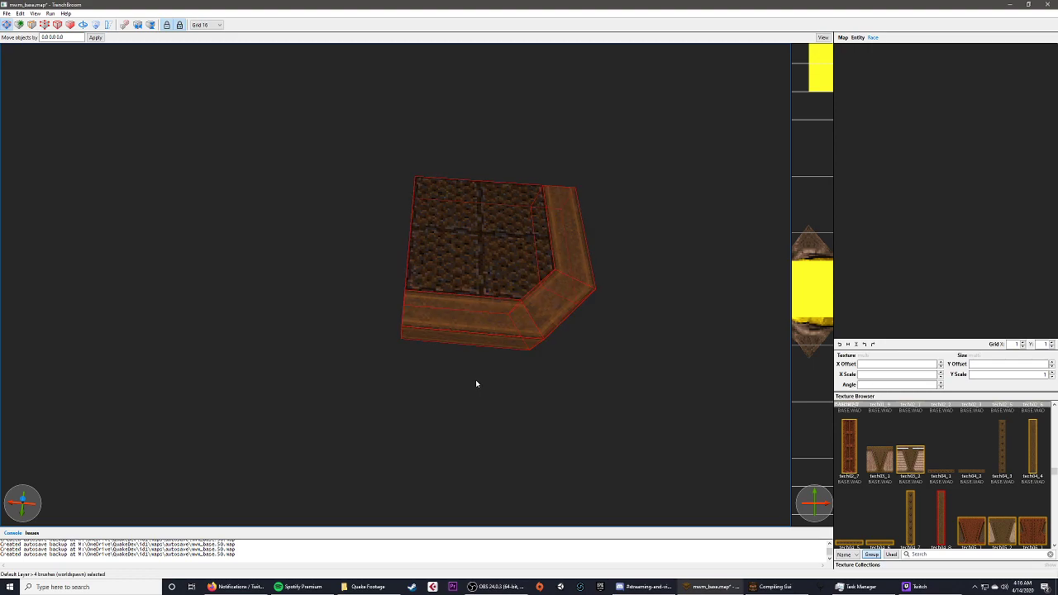
key(ctrl+d)
key(ctrl+f)
key(Left)
key(Left)
key(Left)
key(Left)
key(Left)
key(Left)
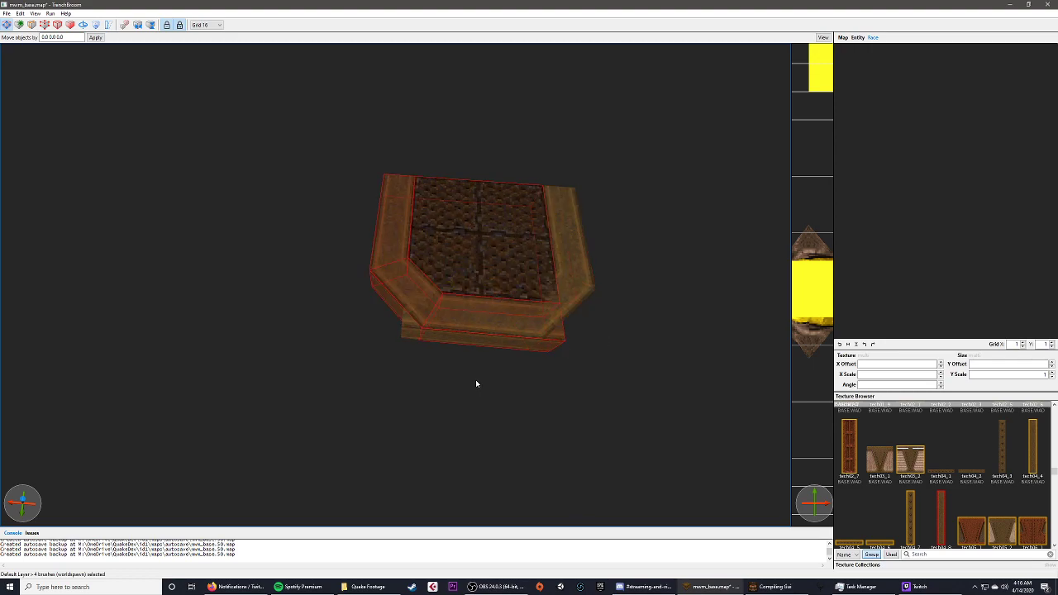
key(Right)
- Merge the two front trim brushes of the mirrored halves into one continuous brush
key(Escape)
click(454, 268)
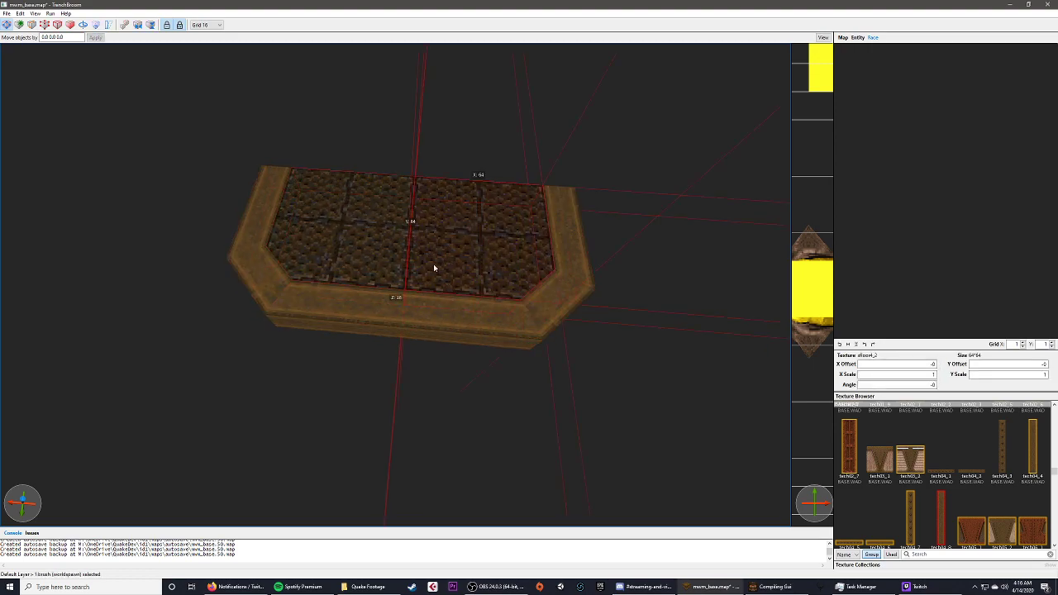
click(455, 389)
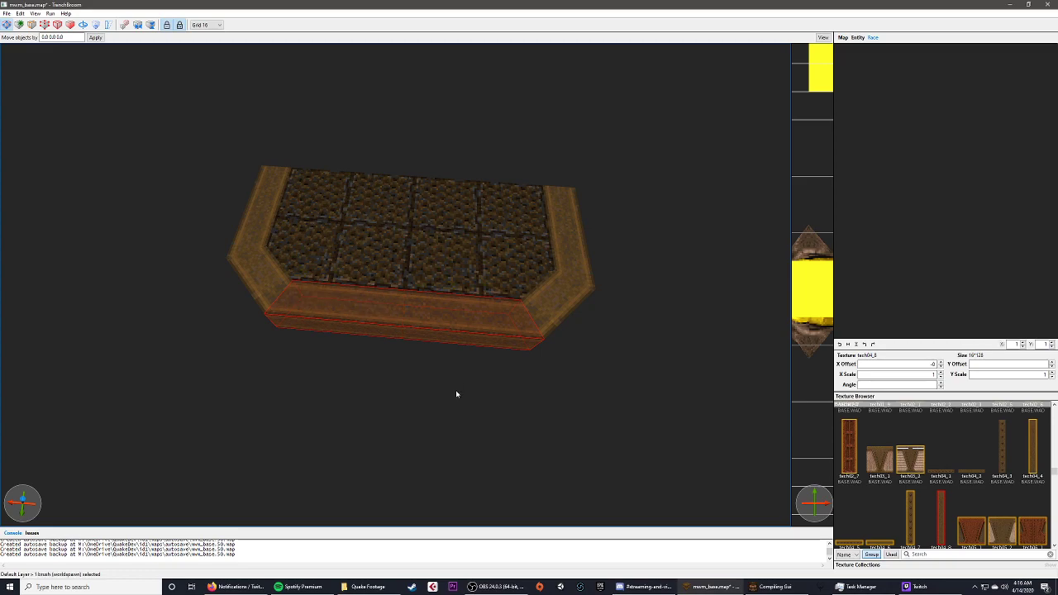
scroll(422, 377, up, 5)
scroll(422, 376, down, 5)
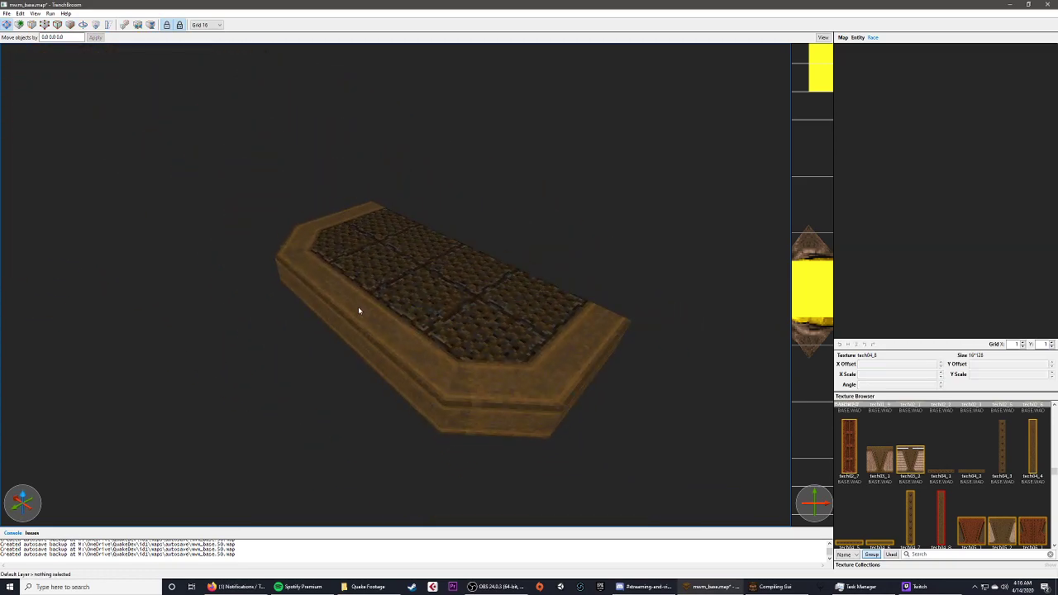